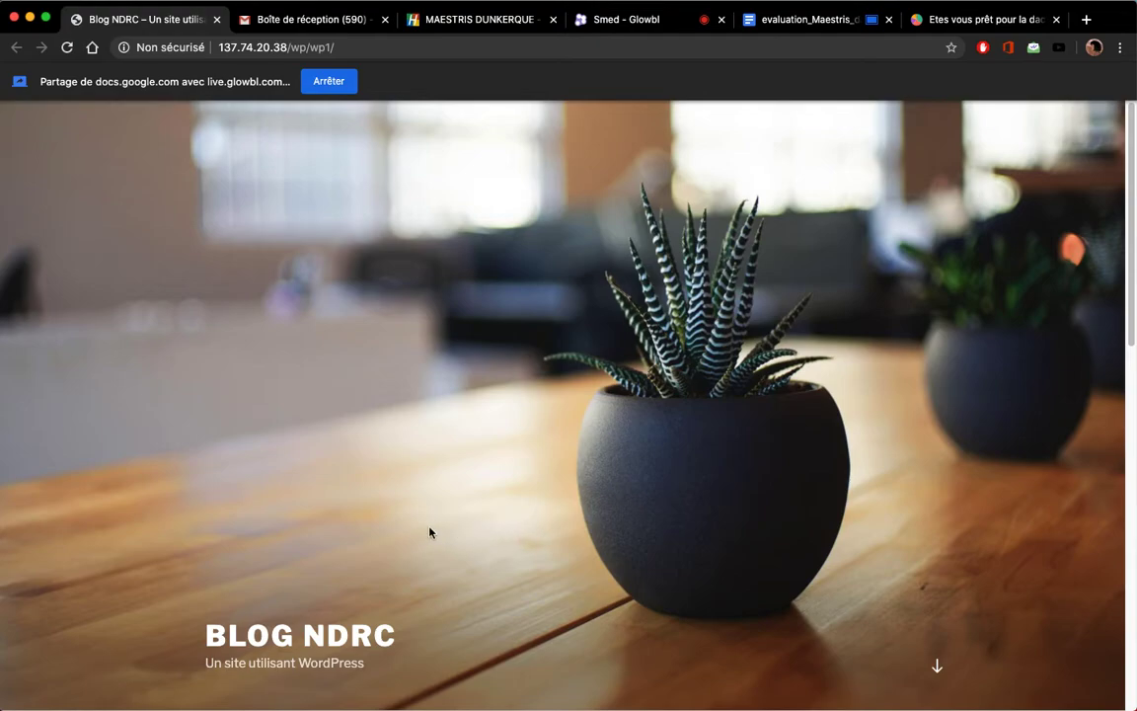
Step: Scroll through the Blog NDRC front page, try its Connexion link, then return to the front page
{"action": "scroll", "coordinate": [424, 536], "scroll_direction": "down", "scroll_amount": 10}
{"action": "scroll", "coordinate": [411, 540], "scroll_direction": "up", "scroll_amount": 10}
{"action": "scroll", "coordinate": [423, 534], "scroll_direction": "down", "scroll_amount": 3}
{"action": "scroll", "coordinate": [437, 563], "scroll_direction": "up", "scroll_amount": 3}
{"action": "scroll", "coordinate": [360, 363], "scroll_direction": "down", "scroll_amount": 10}
{"action": "scroll", "coordinate": [323, 455], "scroll_direction": "up", "scroll_amount": 6}
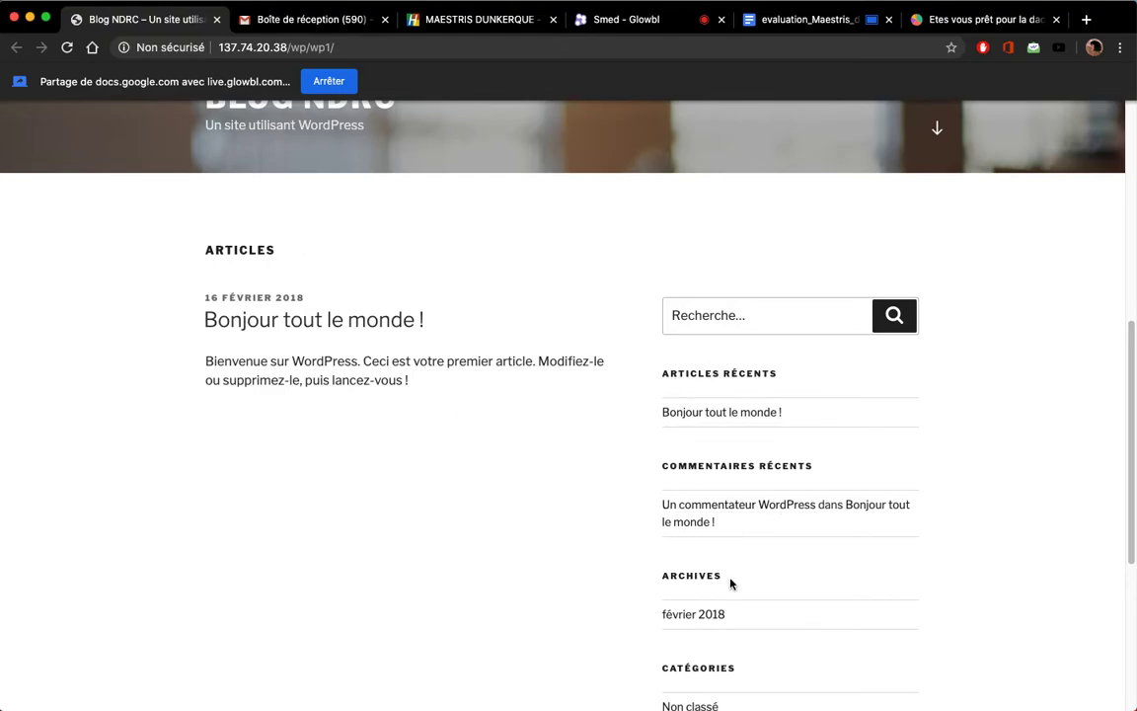
{"action": "scroll", "coordinate": [736, 616], "scroll_direction": "down", "scroll_amount": 3}
{"action": "scroll", "coordinate": [729, 541], "scroll_direction": "down", "scroll_amount": 3}
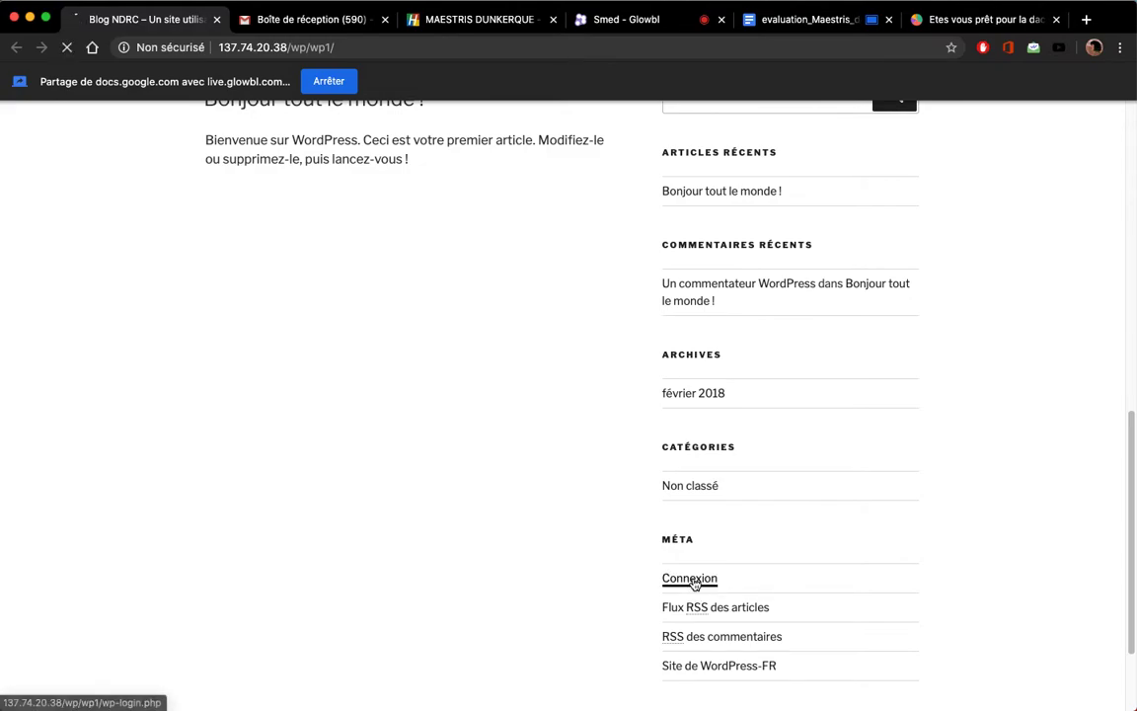
{"action": "left_click", "coordinate": [692, 582]}
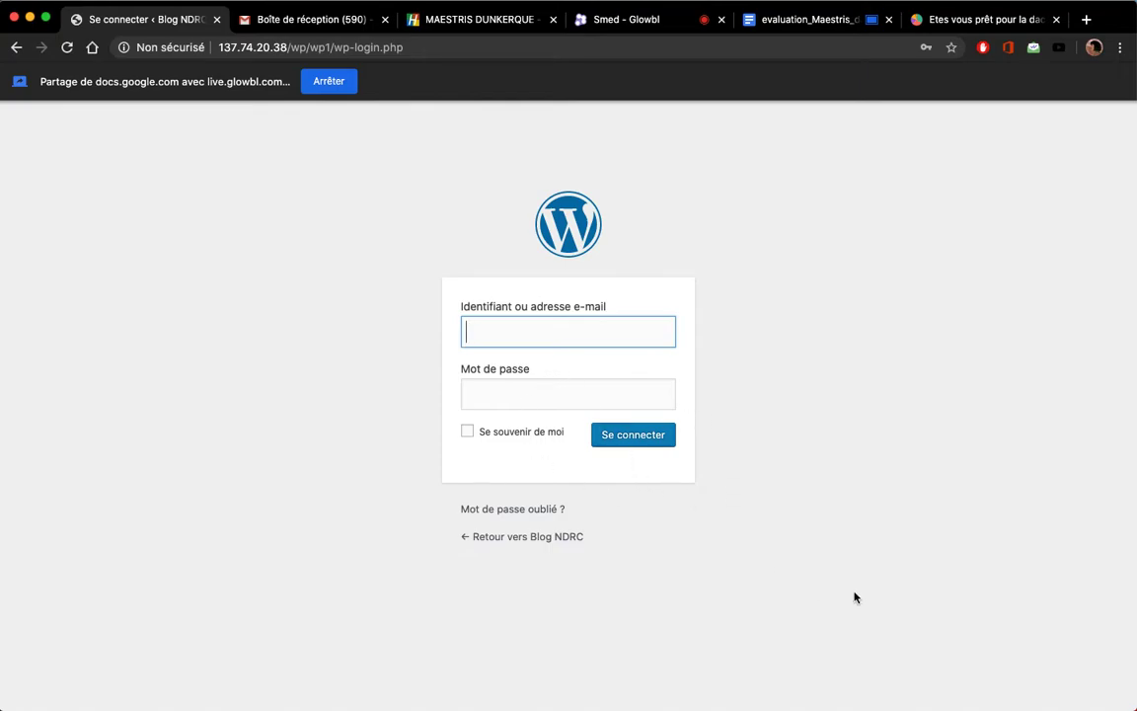
{"action": "left_click", "coordinate": [16, 47]}
Step: Go to the site's wp-admin address and sign in with the saved administrator login
{"action": "left_click", "coordinate": [353, 48]}
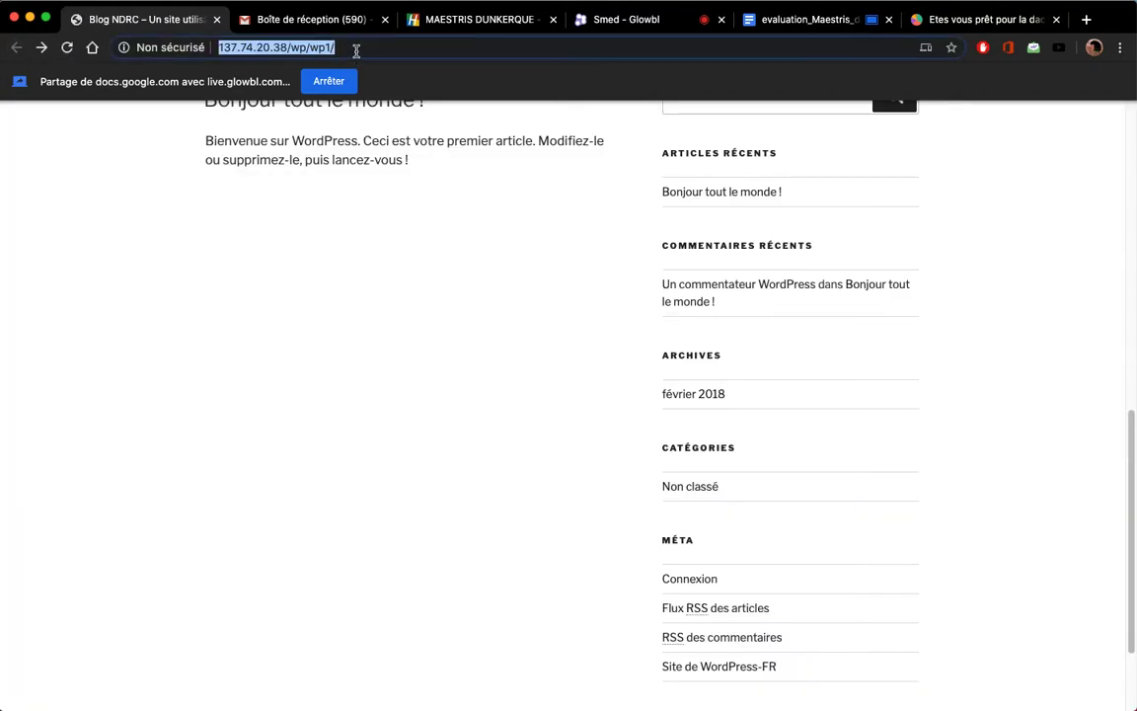
{"action": "left_click", "coordinate": [355, 47]}
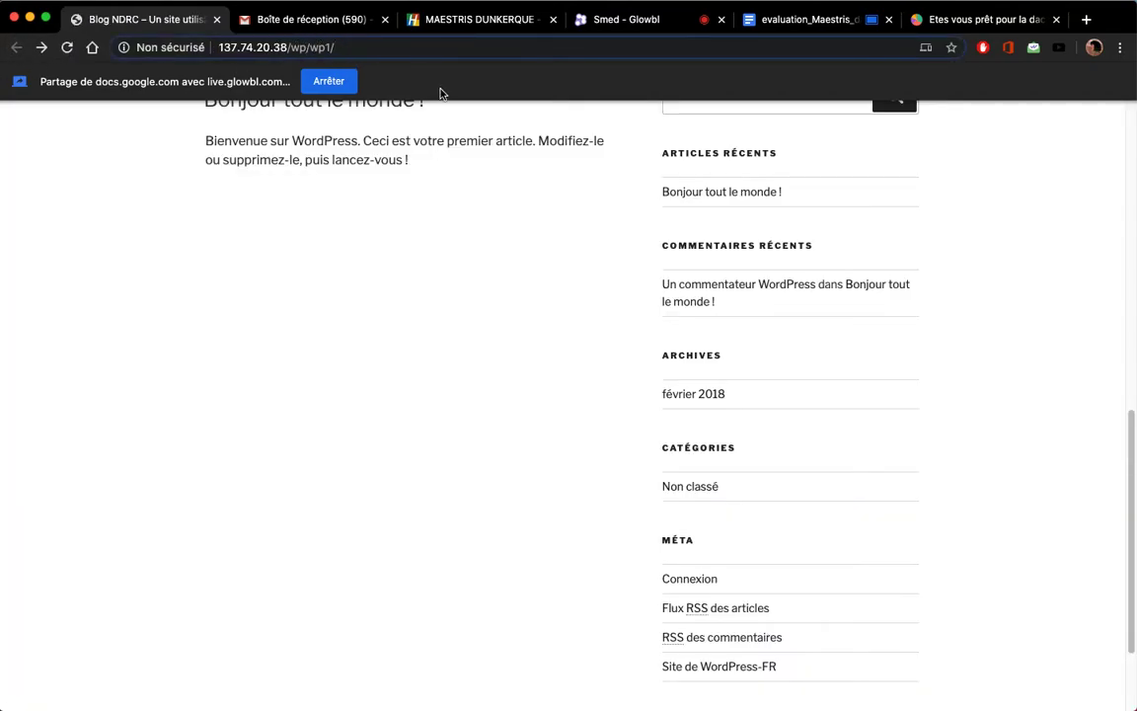
{"action": "type", "text": "wp-"}
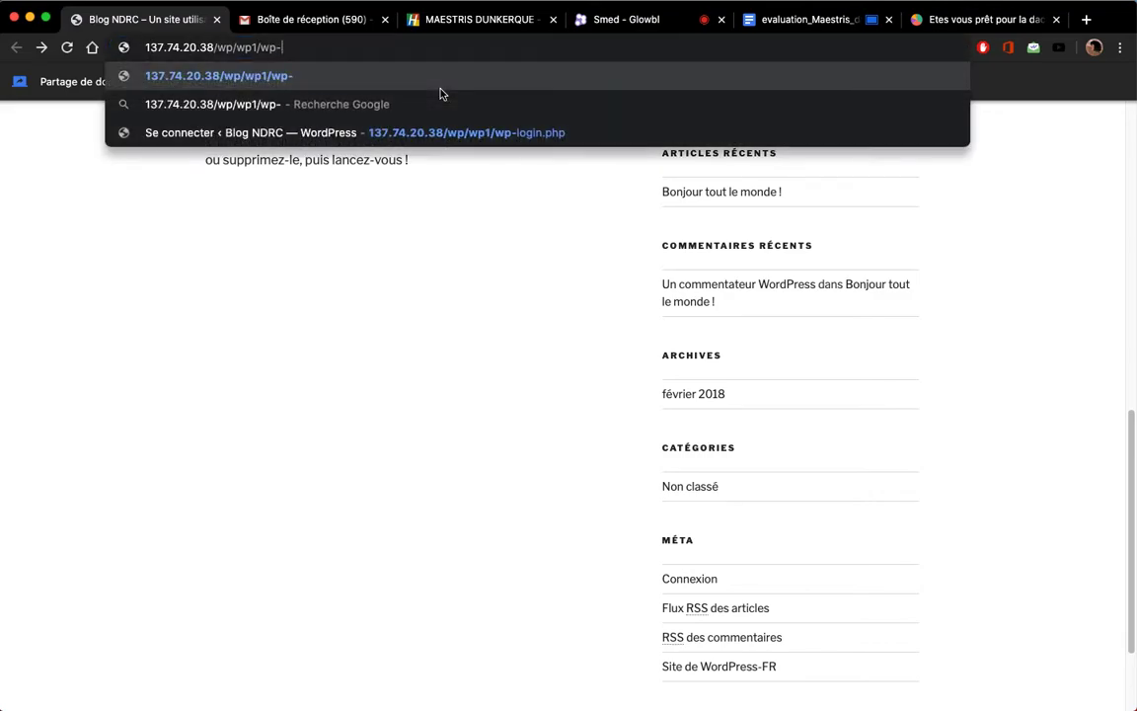
{"action": "type", "text": "admin"}
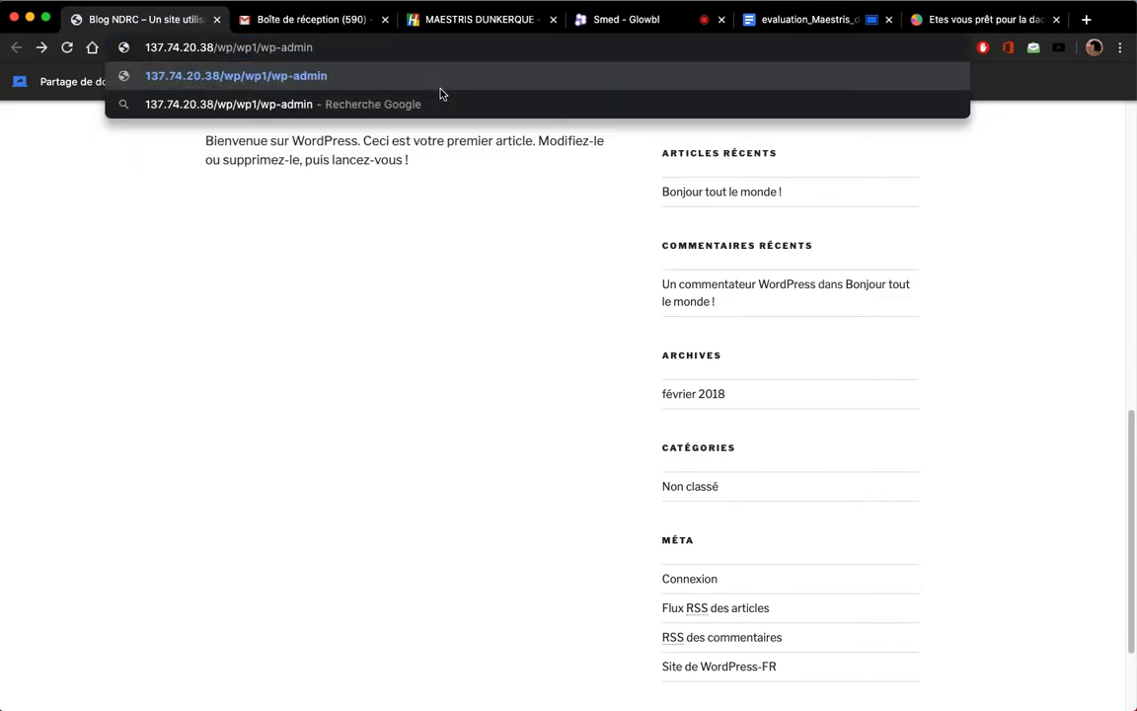
{"action": "key", "text": "Return"}
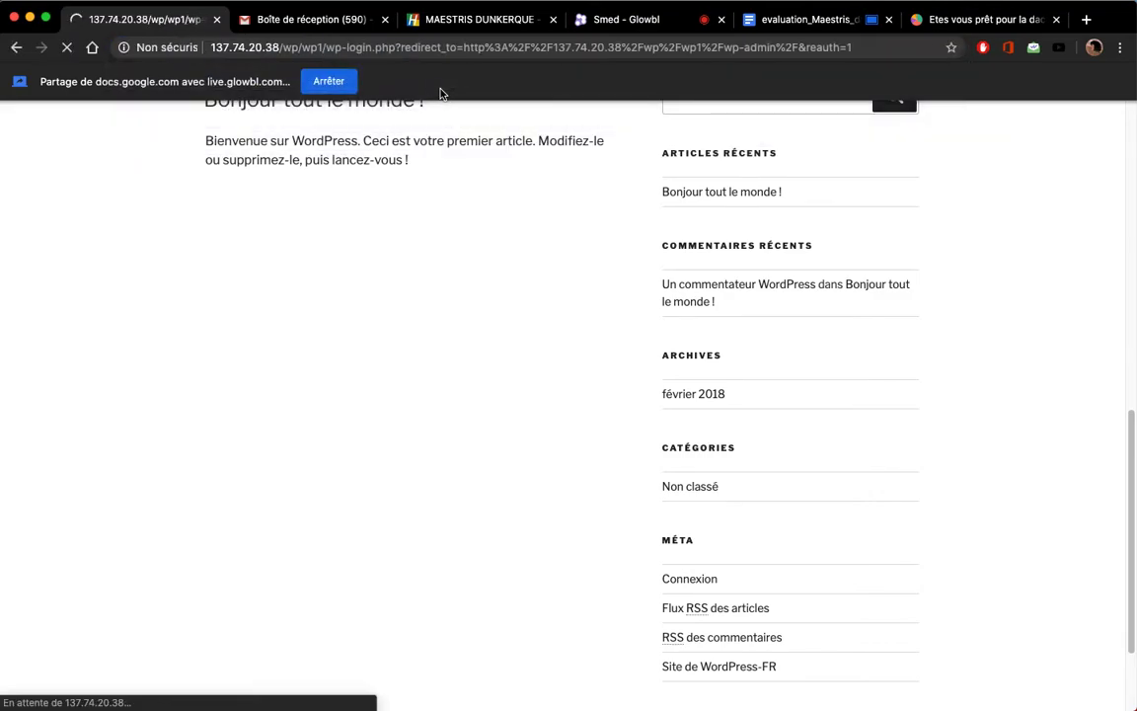
{"action": "left_click", "coordinate": [523, 333]}
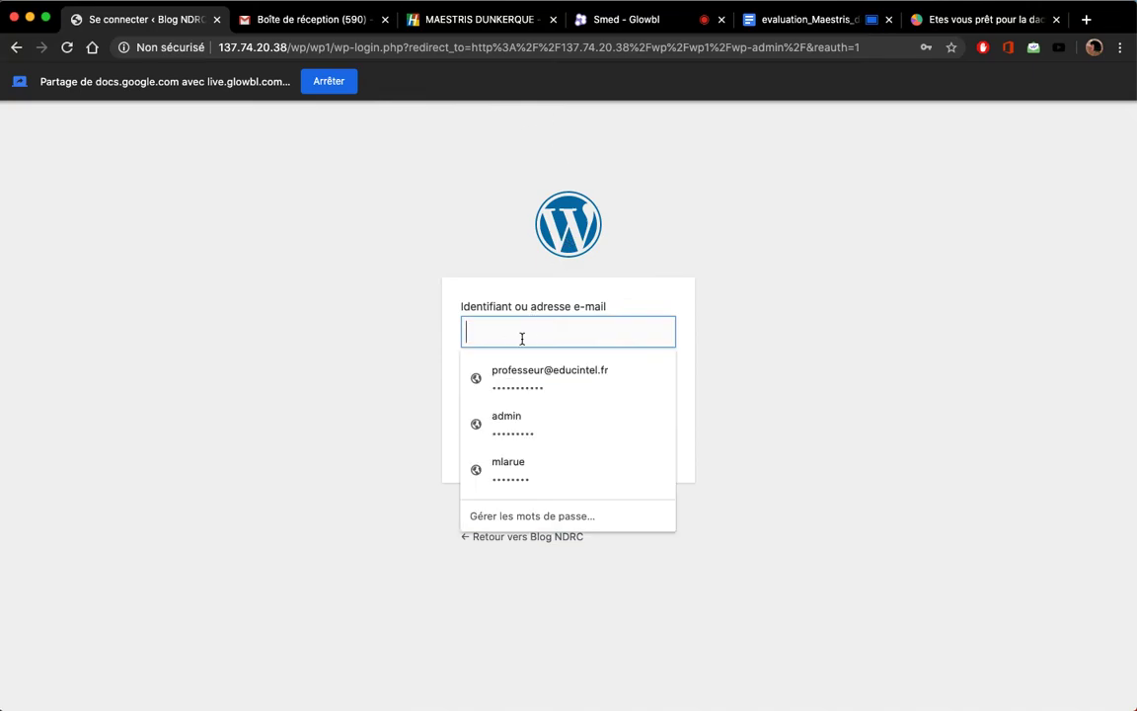
{"action": "left_click", "coordinate": [514, 419]}
{"action": "left_click", "coordinate": [621, 434]}
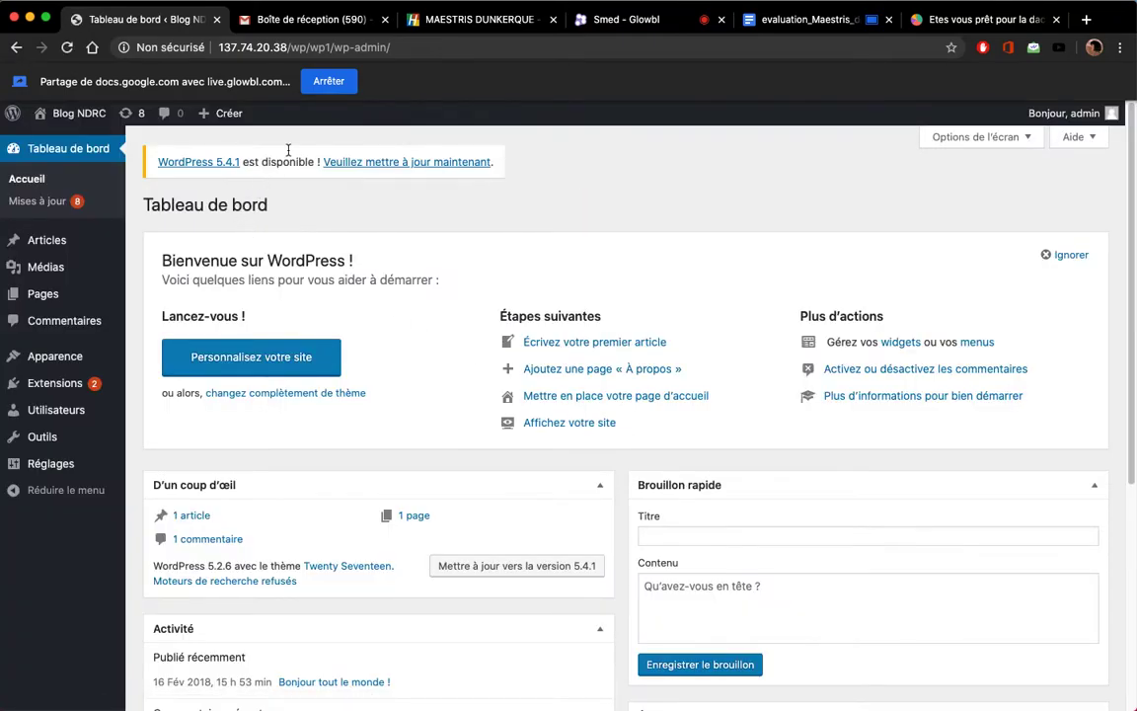
Step: Open Visit Site in a new tab, browse the blog front page, and finish on the Tableau de bord tab
{"action": "left_click", "coordinate": [79, 113], "text": "super"}
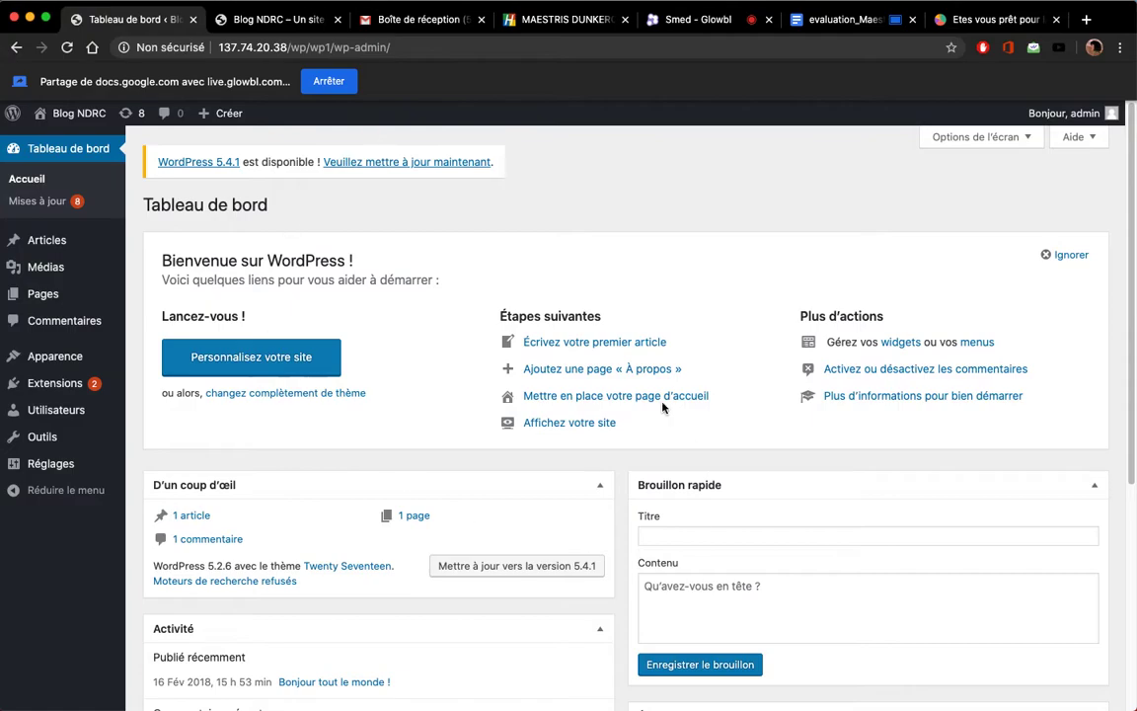
{"action": "left_click", "coordinate": [301, 30]}
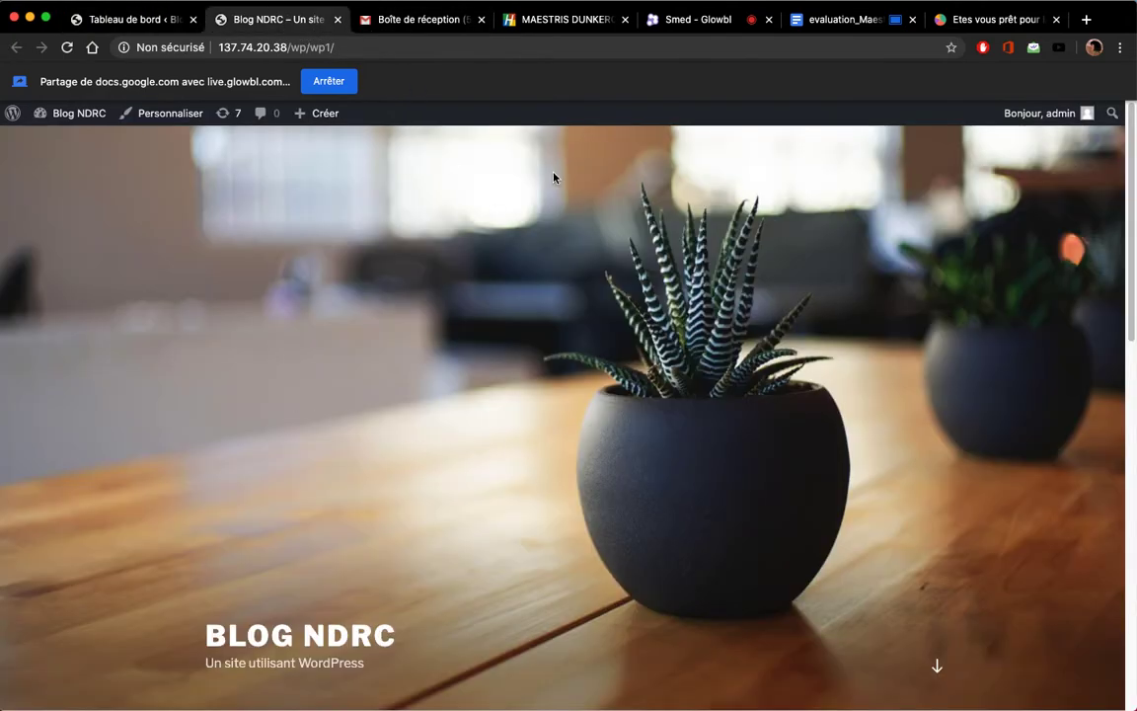
{"action": "scroll", "coordinate": [659, 460], "scroll_direction": "down", "scroll_amount": 5}
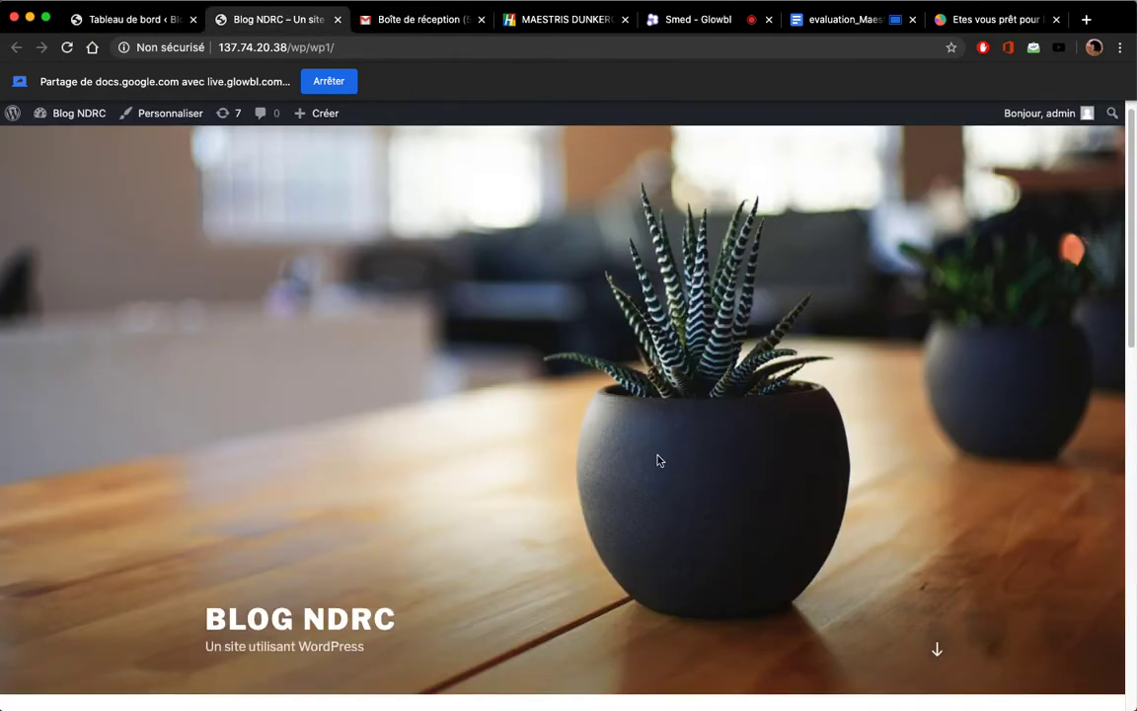
{"action": "scroll", "coordinate": [658, 460], "scroll_direction": "up", "scroll_amount": 5}
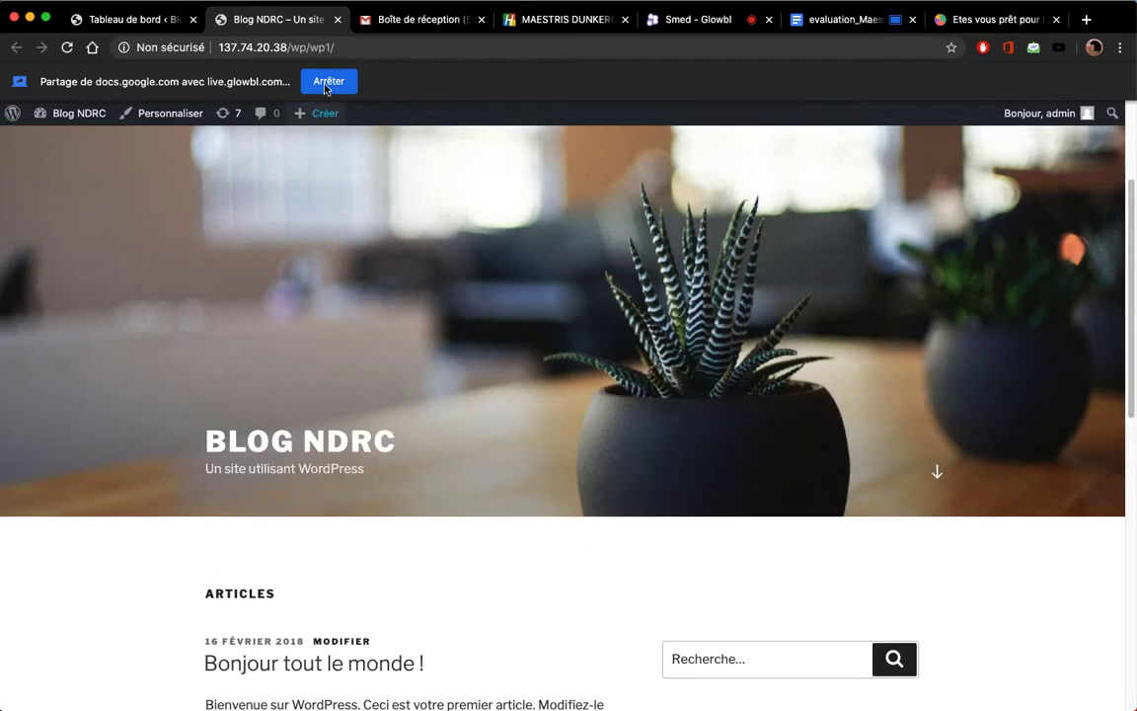
{"action": "left_click", "coordinate": [148, 20]}
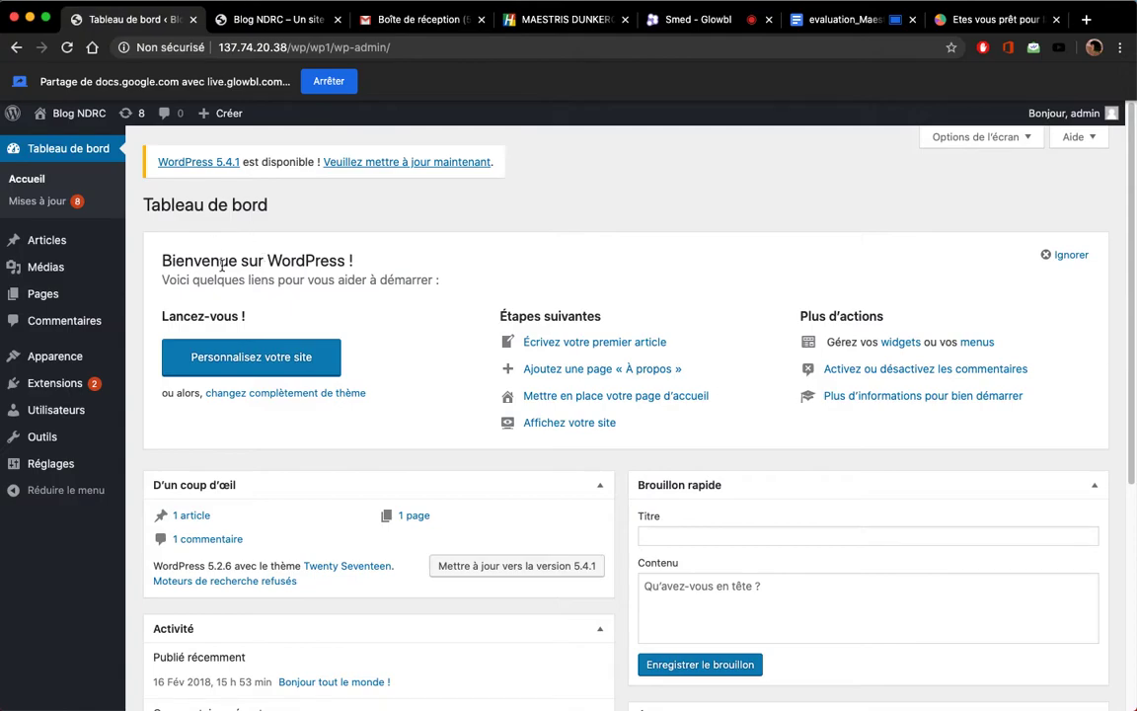
{"action": "left_click", "coordinate": [280, 20]}
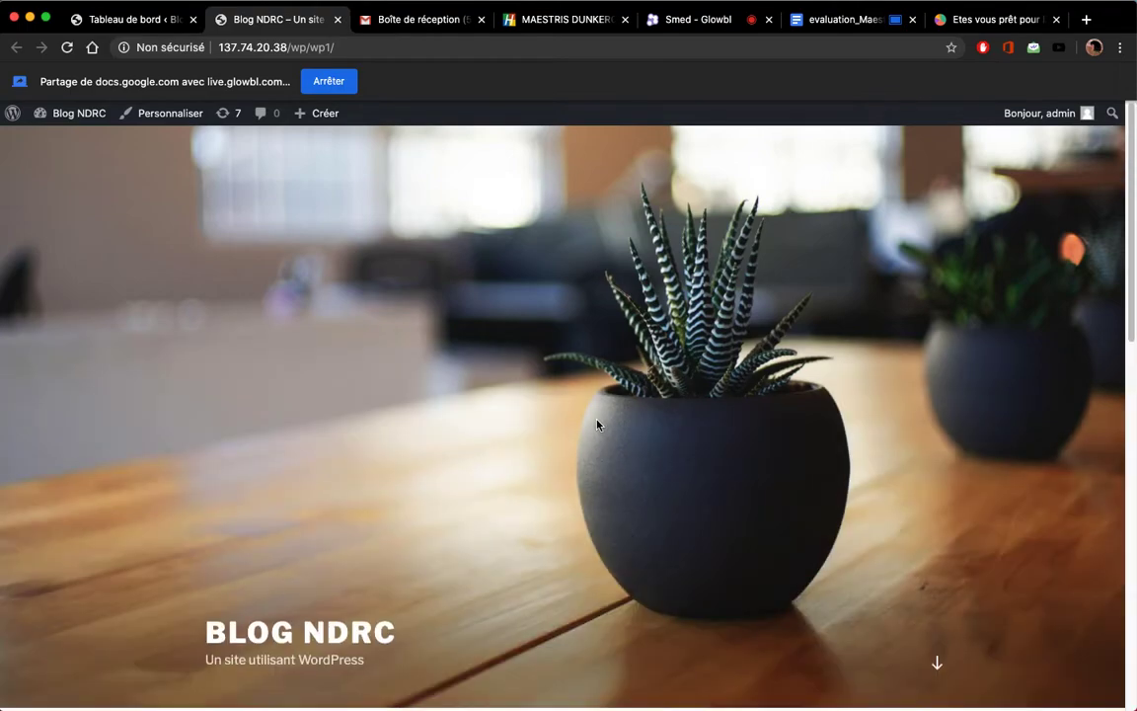
{"action": "scroll", "coordinate": [596, 426], "scroll_direction": "down", "scroll_amount": 5}
{"action": "scroll", "coordinate": [597, 425], "scroll_direction": "down", "scroll_amount": 5}
{"action": "scroll", "coordinate": [596, 423], "scroll_direction": "up", "scroll_amount": 15}
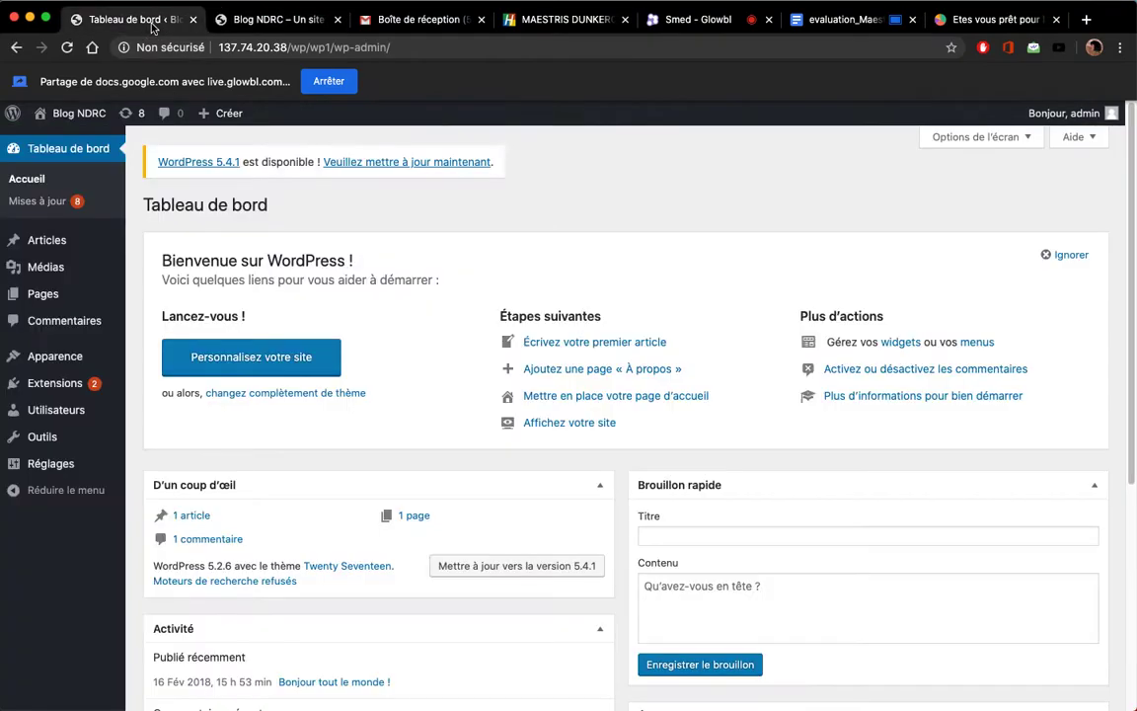
{"action": "left_click", "coordinate": [153, 24]}
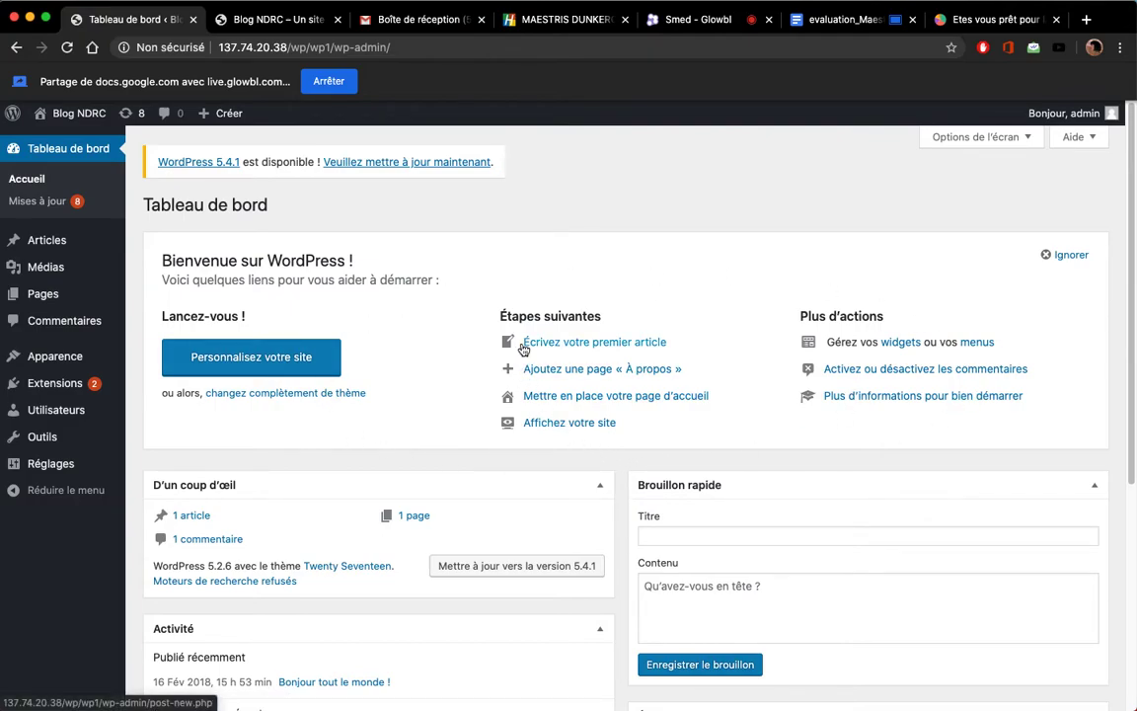
Step: Scroll past Quick Draft, collapse the 'Évènements et nouveautés WordPress' box, and scroll back up
{"action": "scroll", "coordinate": [415, 355], "scroll_direction": "down", "scroll_amount": 3}
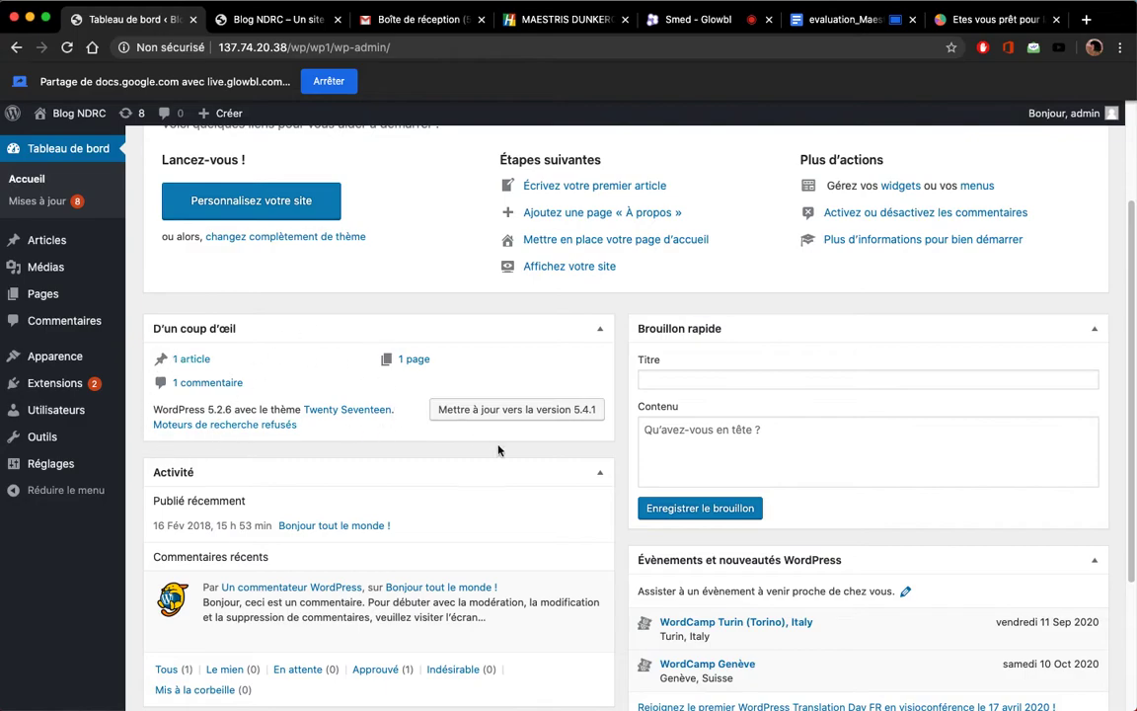
{"action": "left_click", "coordinate": [687, 379]}
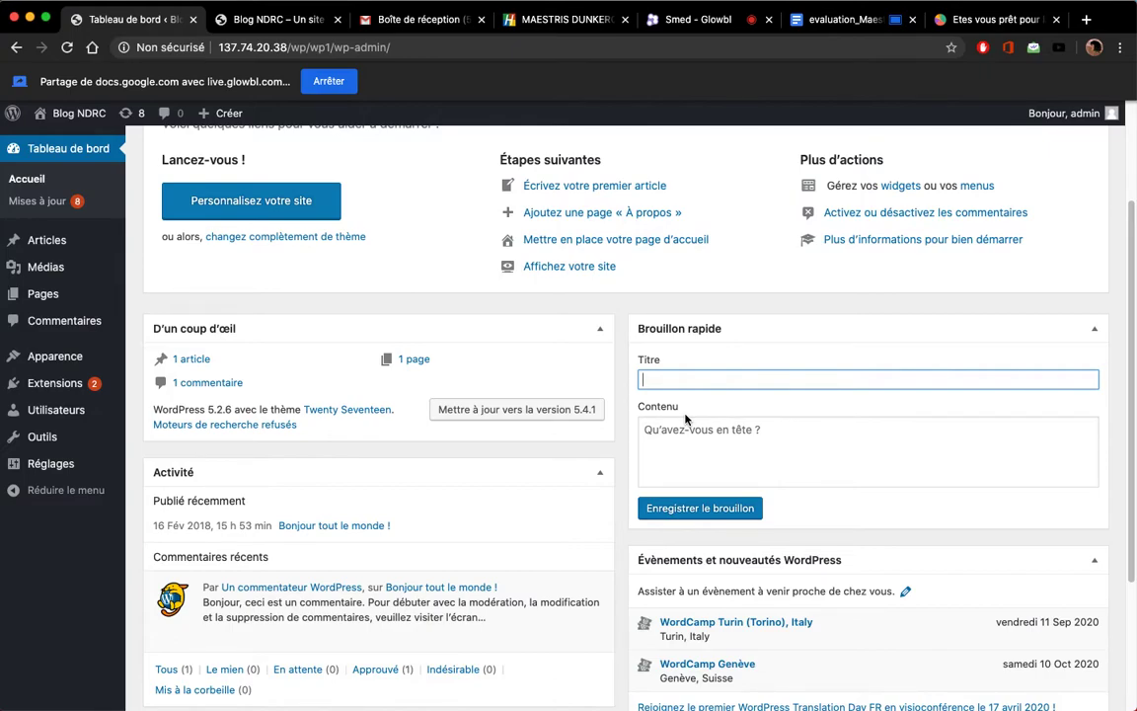
{"action": "scroll", "coordinate": [355, 457], "scroll_direction": "down", "scroll_amount": 5}
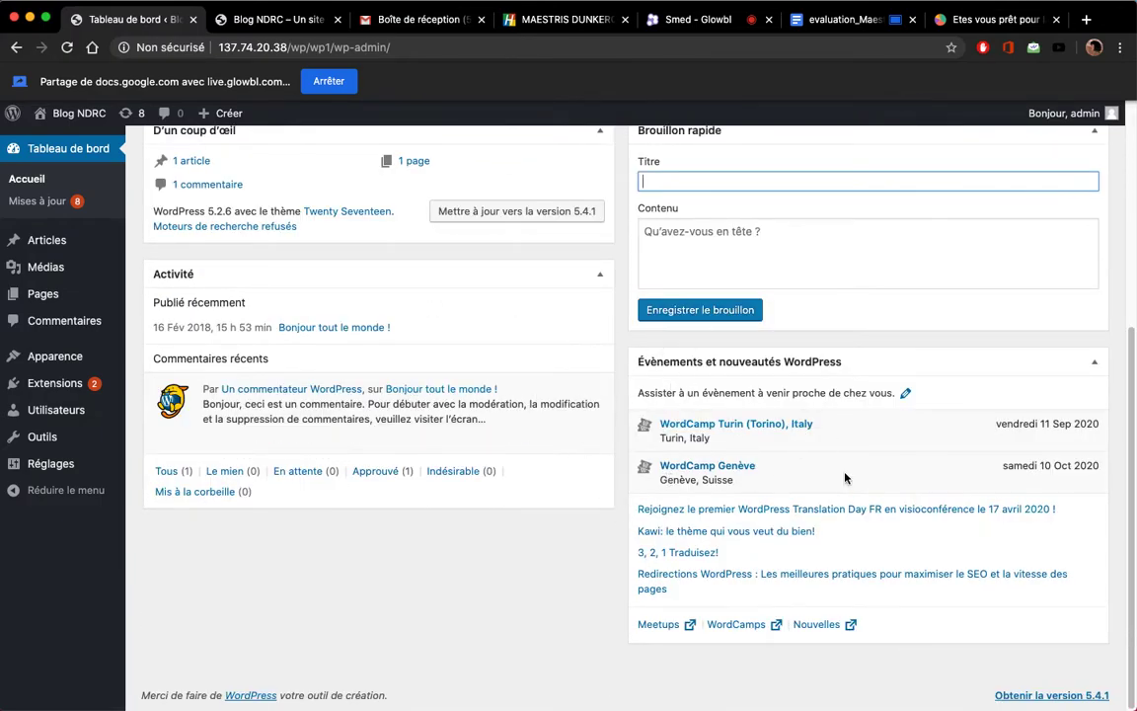
{"action": "left_click", "coordinate": [1093, 360]}
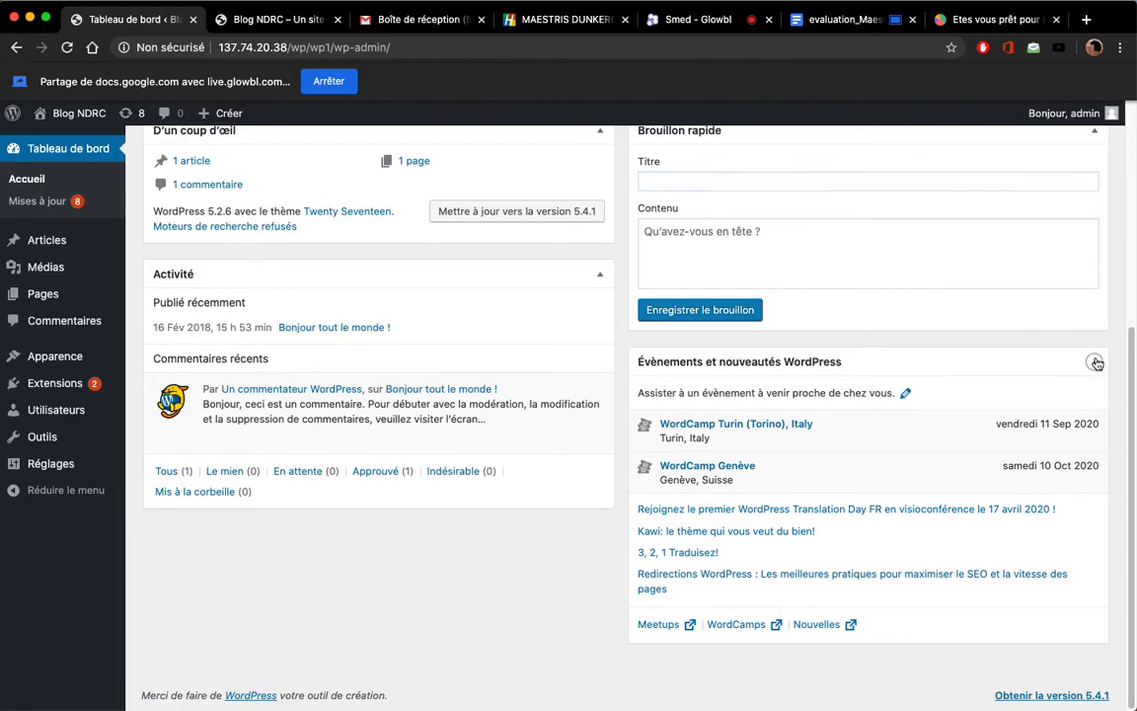
{"action": "scroll", "coordinate": [834, 388], "scroll_direction": "up", "scroll_amount": 3}
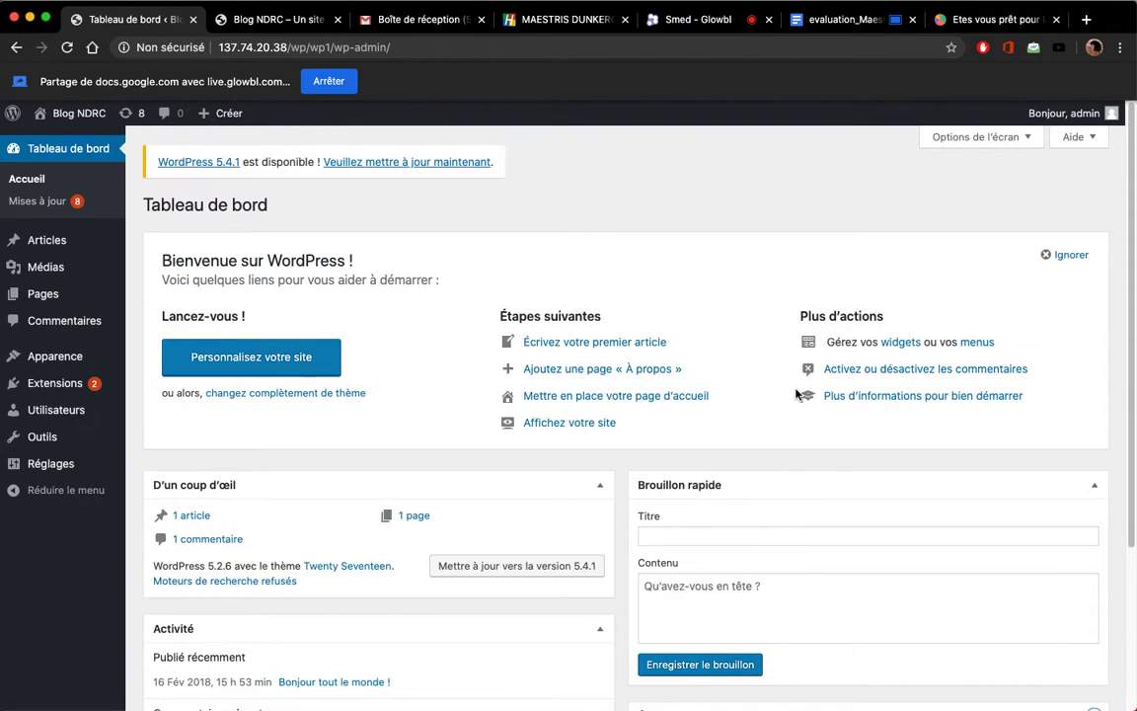
{"action": "double_click", "coordinate": [600, 486]}
{"action": "left_click", "coordinate": [600, 486]}
{"action": "left_click", "coordinate": [600, 485]}
{"action": "left_click", "coordinate": [997, 139]}
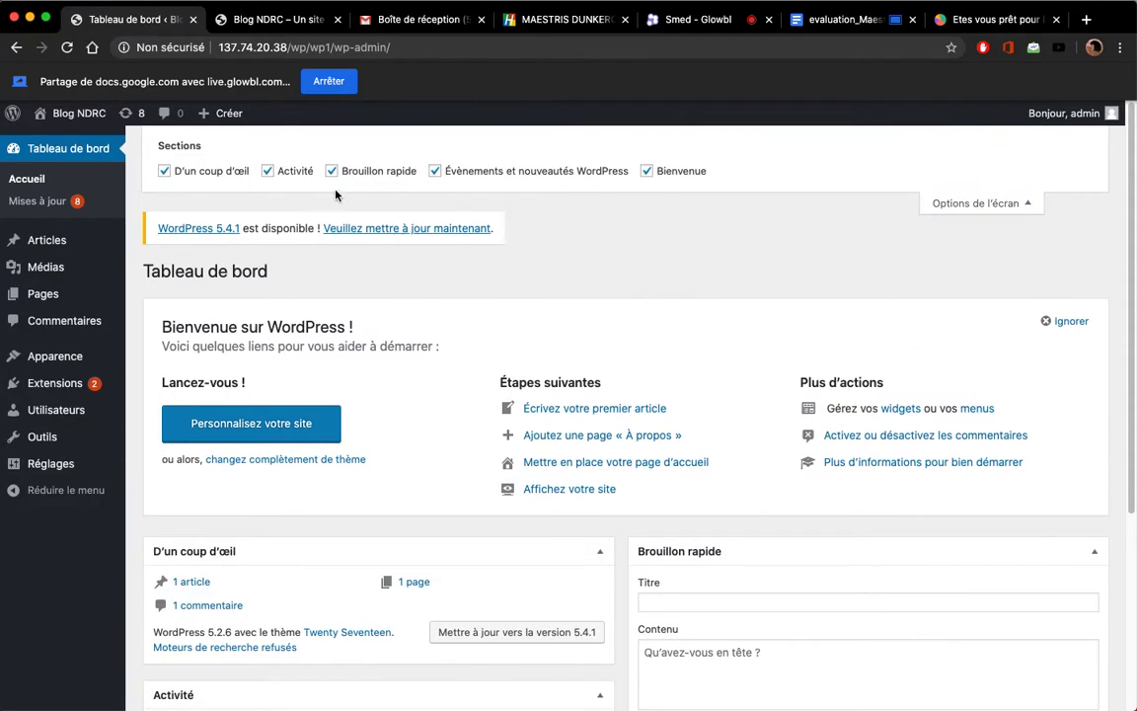
{"action": "left_click", "coordinate": [171, 172]}
{"action": "left_click", "coordinate": [172, 173]}
{"action": "left_click", "coordinate": [171, 173]}
{"action": "left_click", "coordinate": [172, 173]}
{"action": "left_click", "coordinate": [171, 173]}
{"action": "left_click", "coordinate": [267, 171]}
{"action": "left_click", "coordinate": [178, 173]}
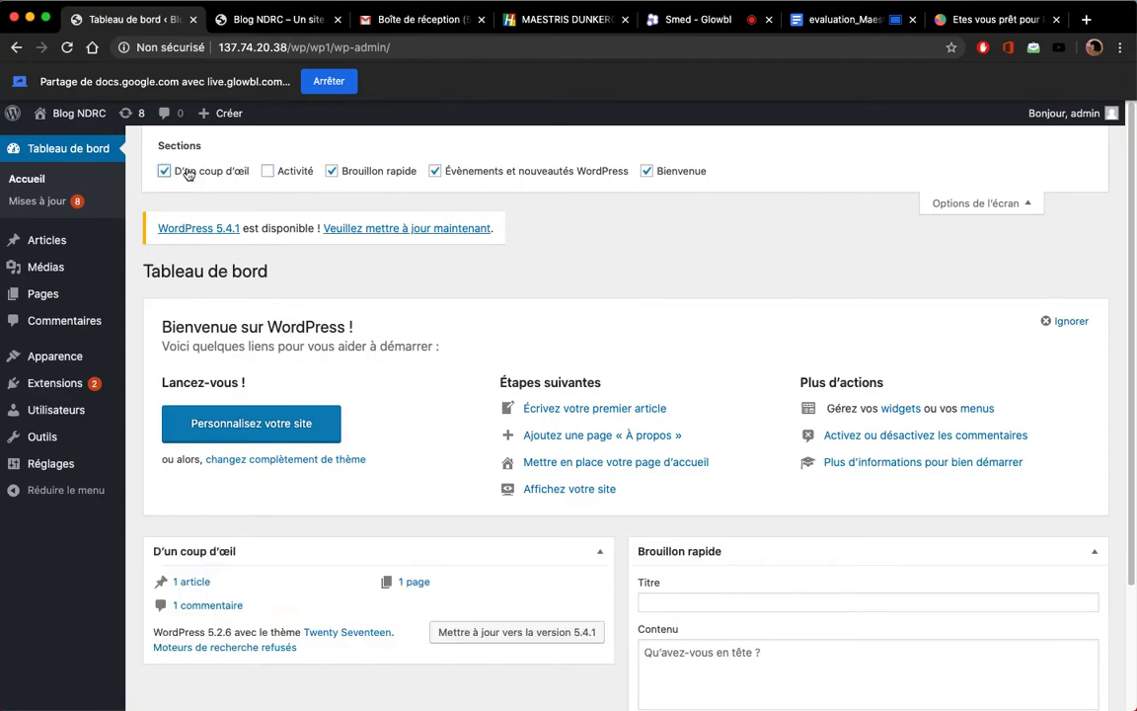
{"action": "left_click", "coordinate": [267, 172]}
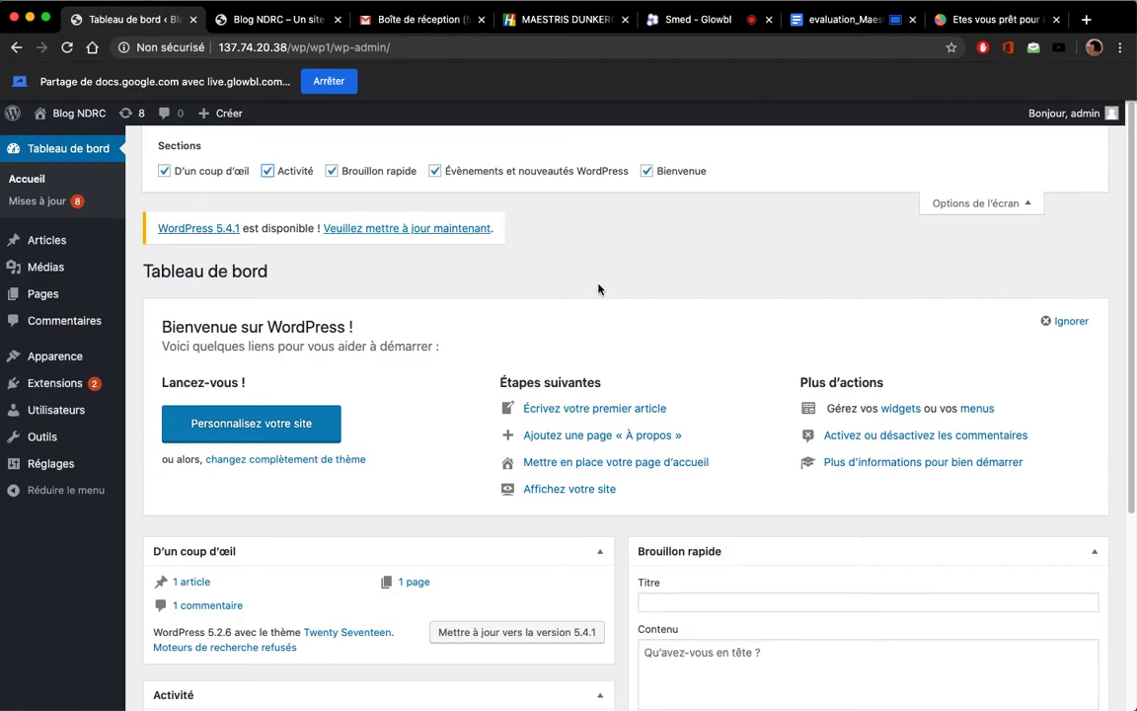
{"action": "left_click", "coordinate": [977, 203]}
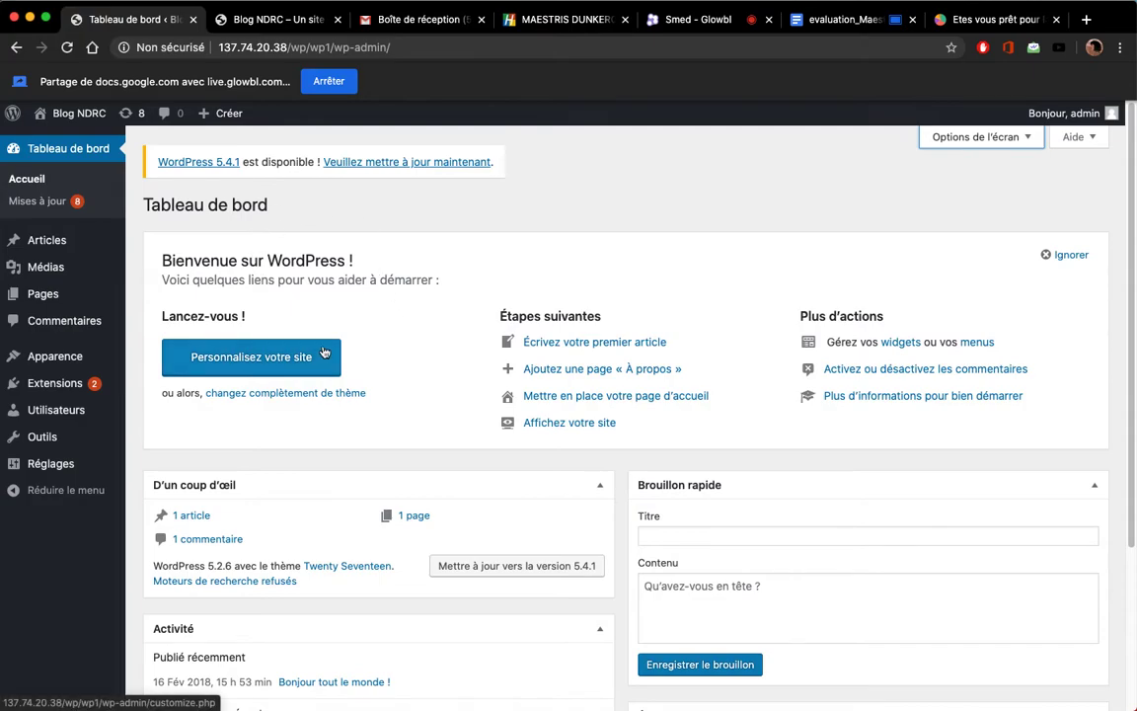
Step: Browse the 'Blog NDRC – Un site' front page articles, then return to the Tableau de bord tab
{"action": "left_click", "coordinate": [286, 29]}
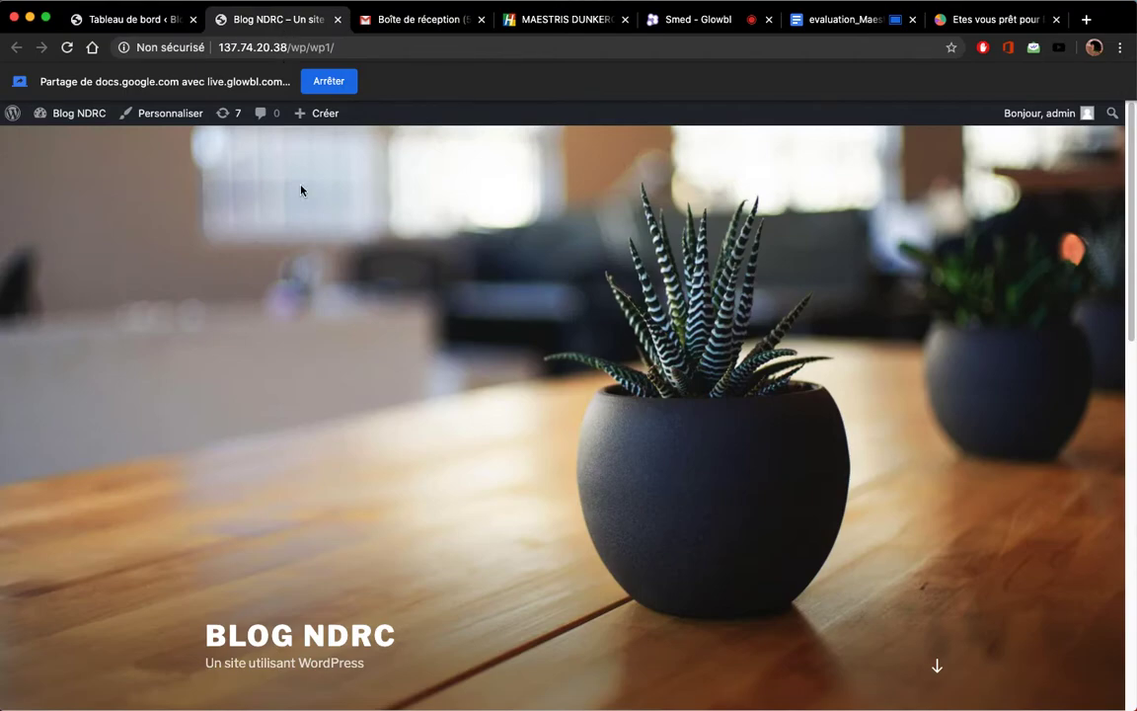
{"action": "scroll", "coordinate": [272, 336], "scroll_direction": "down", "scroll_amount": 5}
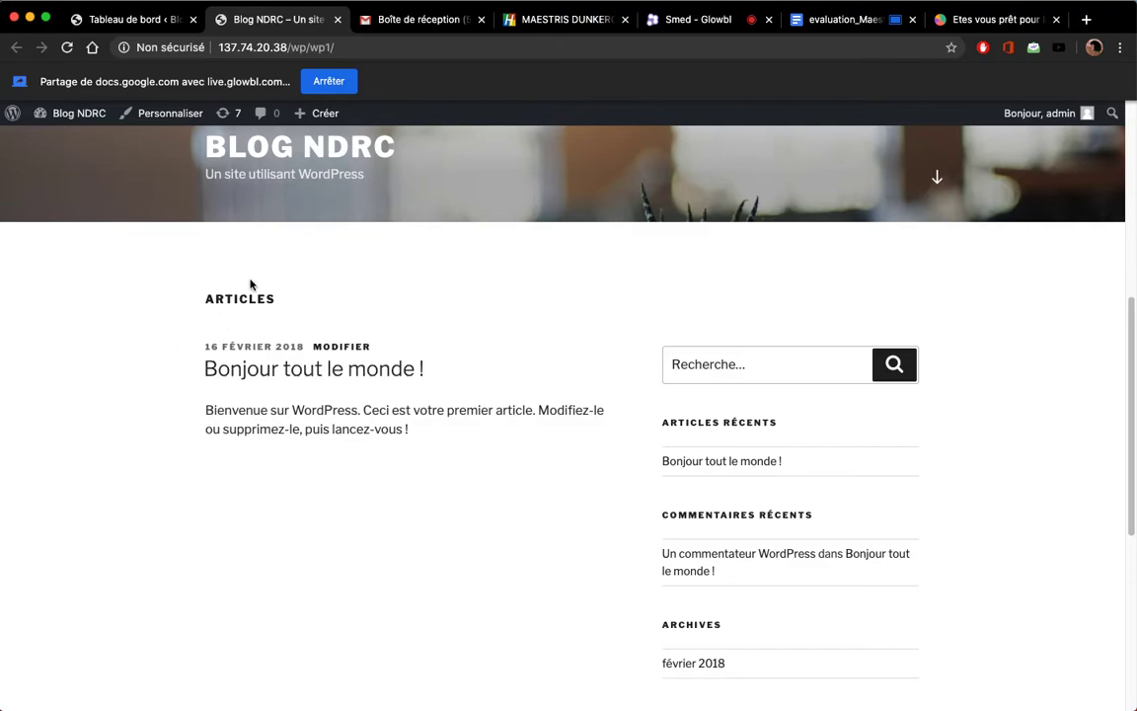
{"action": "scroll", "coordinate": [246, 306], "scroll_direction": "up", "scroll_amount": 5}
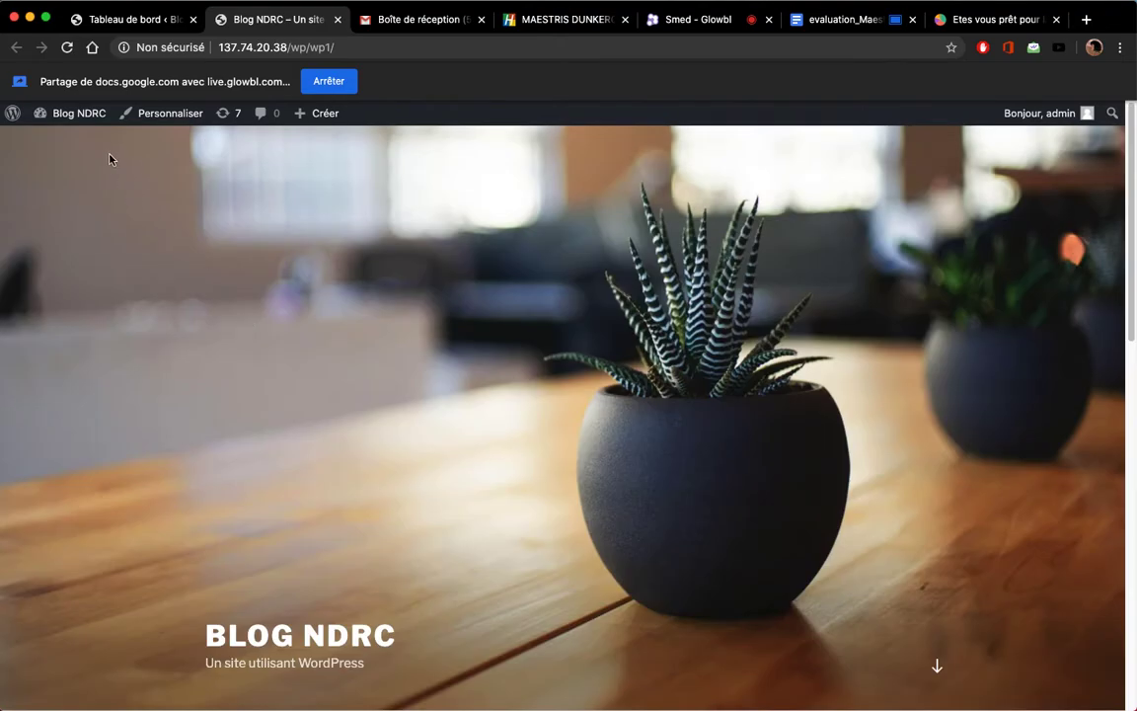
{"action": "mouse_move", "coordinate": [85, 128]}
{"action": "left_click", "coordinate": [131, 30]}
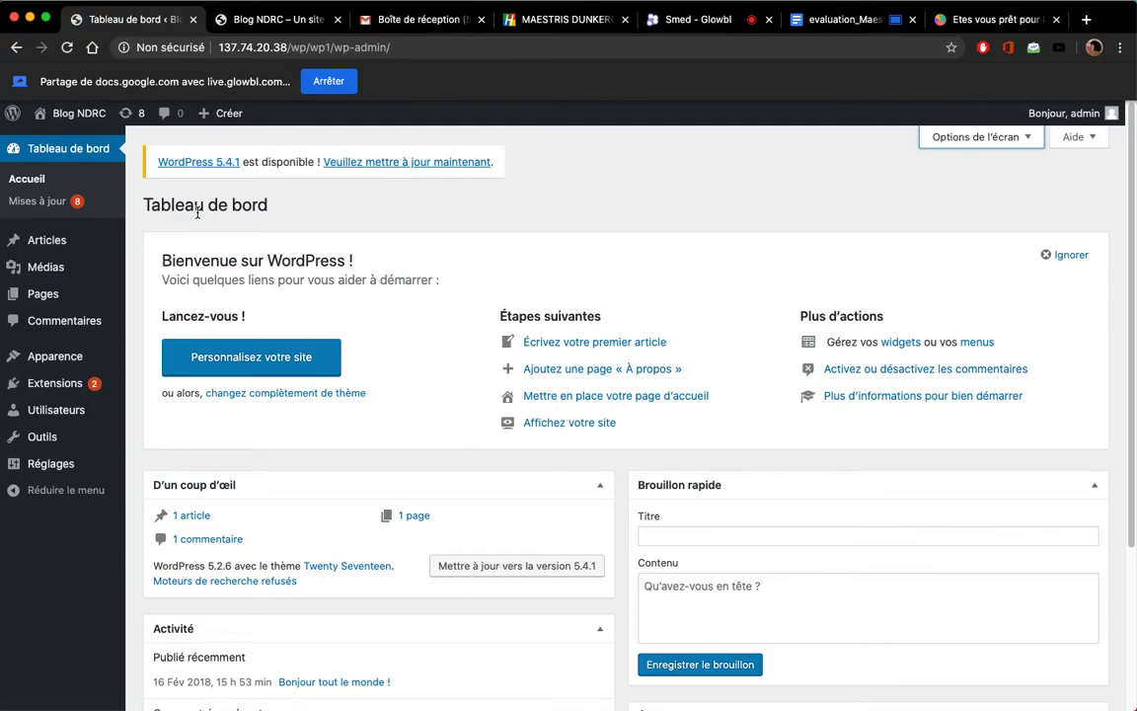
{"action": "mouse_move", "coordinate": [50, 245]}
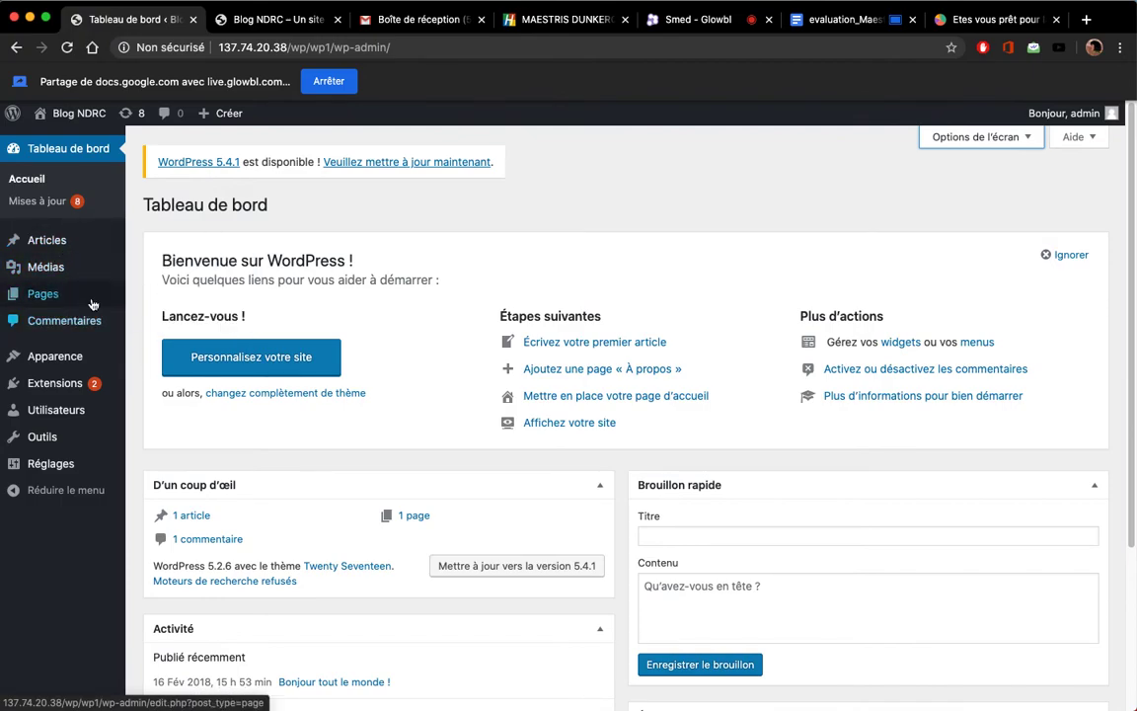
Step: Open the empty Médias library, then preview the Réglages, Apparence and Extensions submenus
{"action": "left_click", "coordinate": [82, 268]}
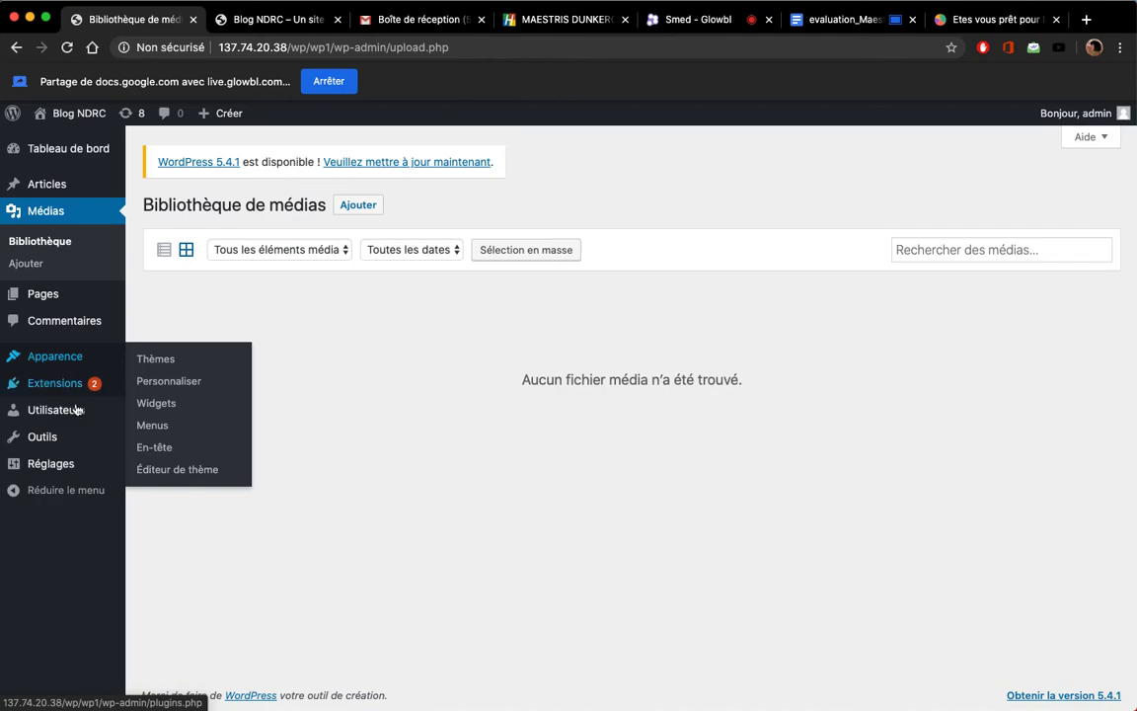
{"action": "mouse_move", "coordinate": [60, 473]}
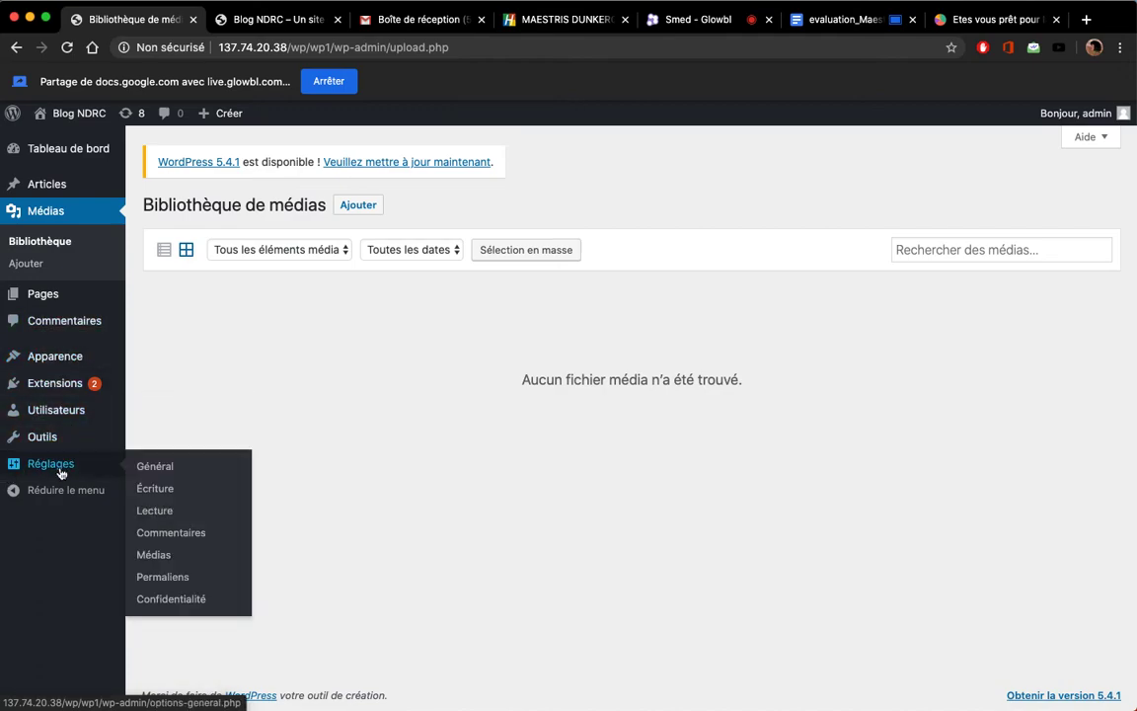
{"action": "mouse_move", "coordinate": [74, 365]}
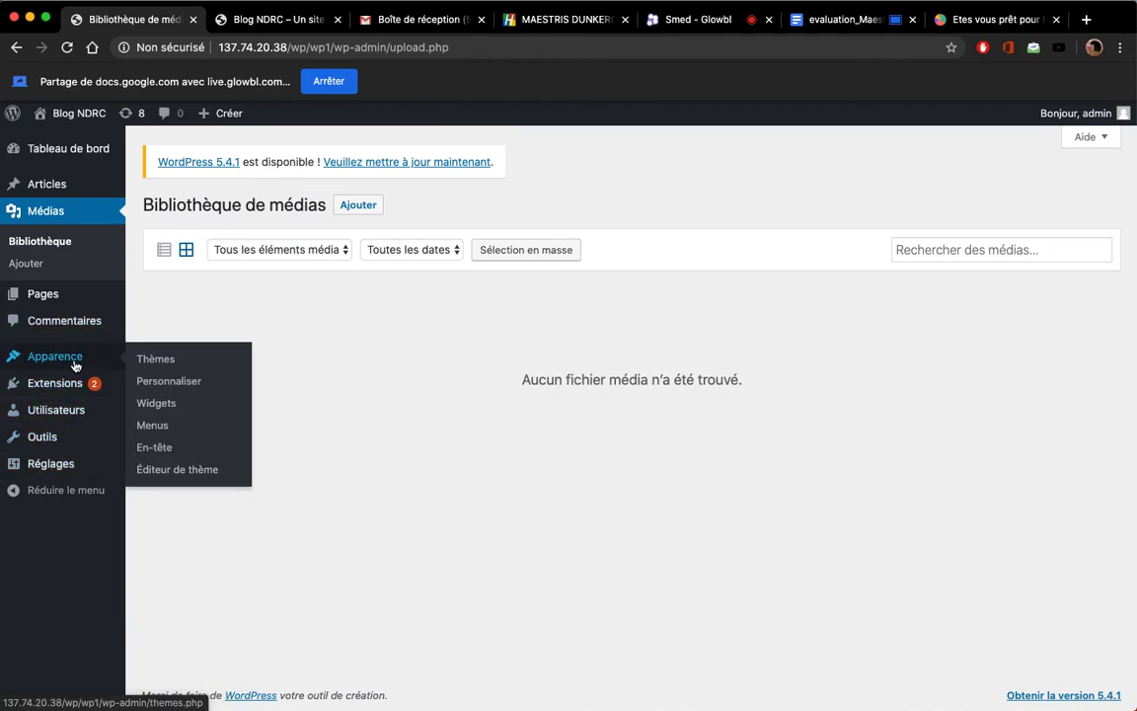
{"action": "mouse_move", "coordinate": [118, 390]}
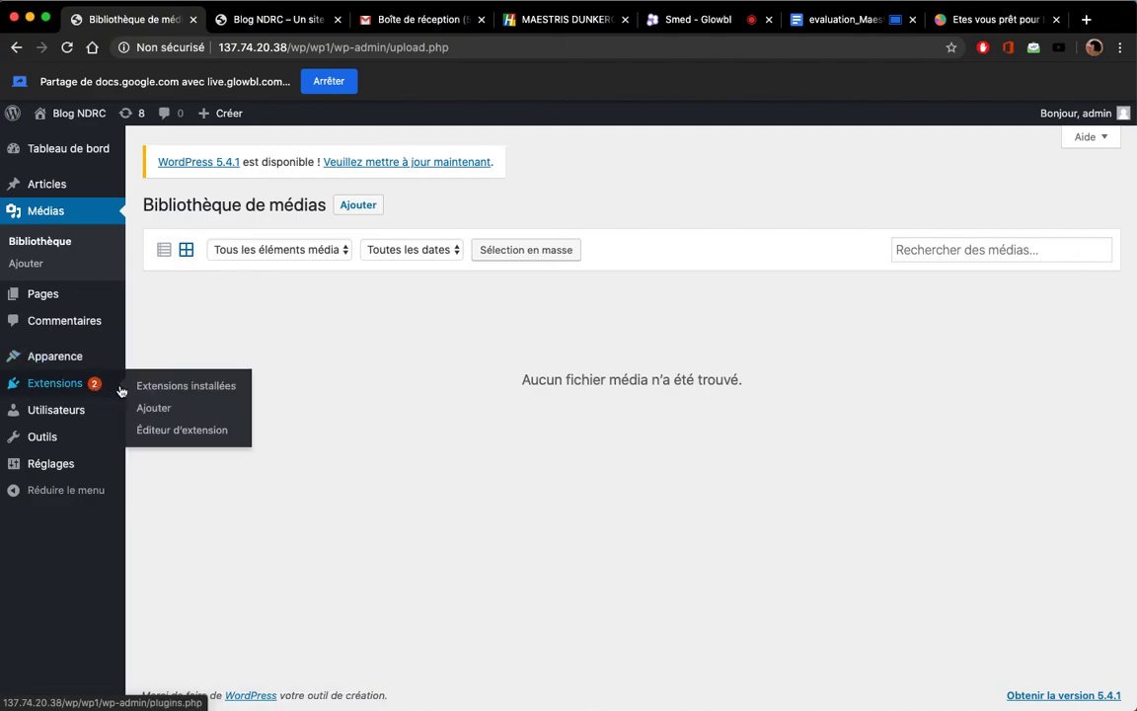
{"action": "mouse_move", "coordinate": [139, 457]}
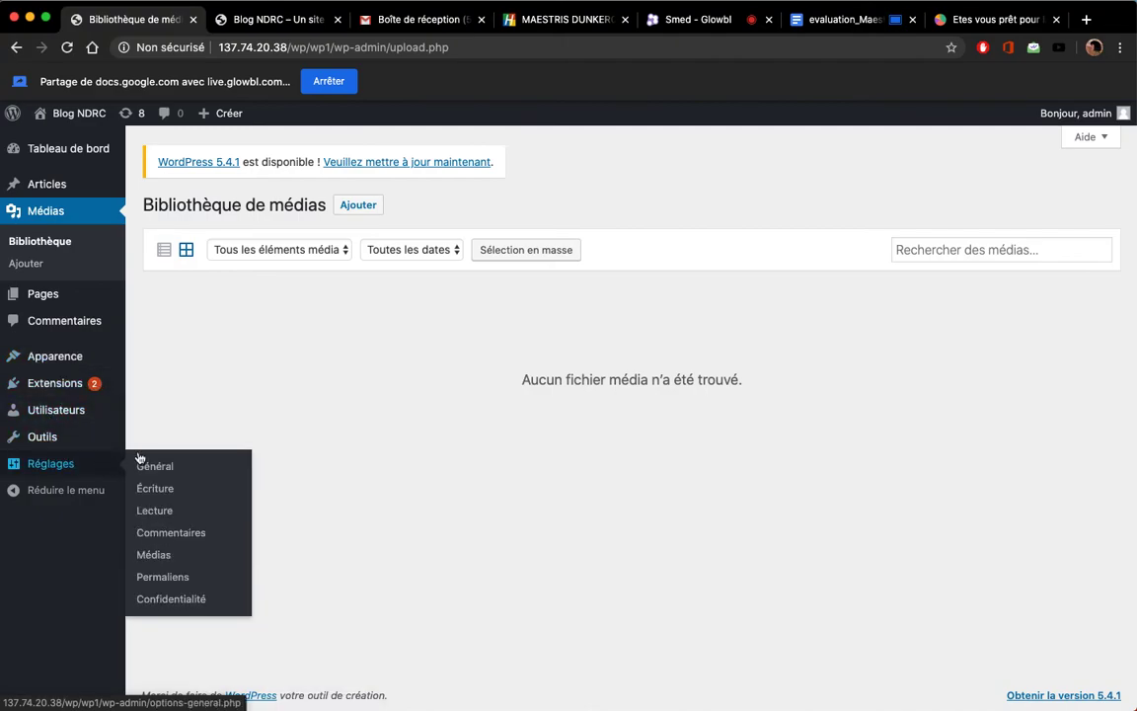